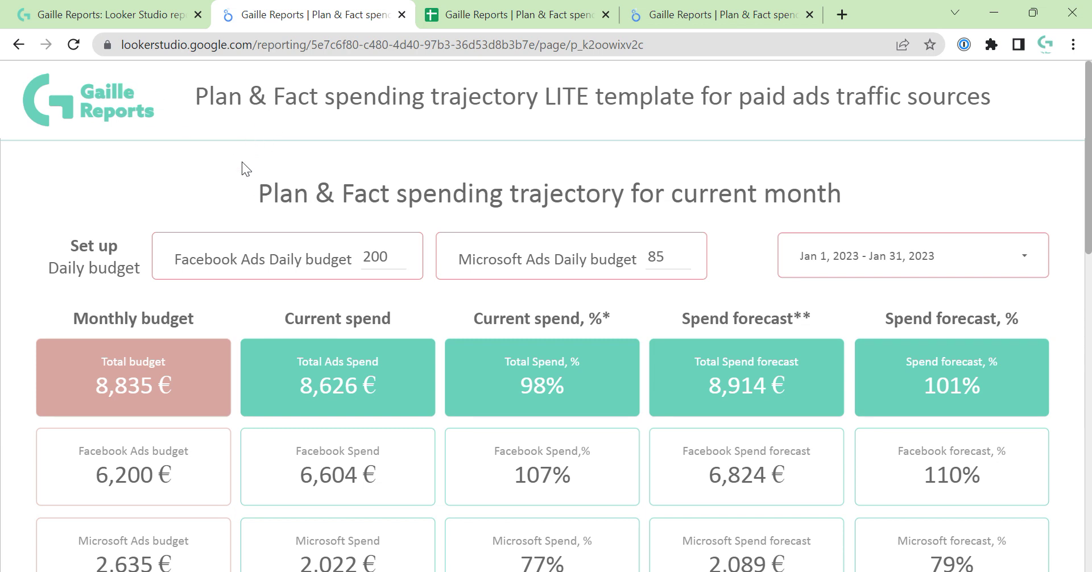
Review the dashboard subtitle and keep the report date range at January 2023.
left_click_drag(236, 179, 925, 188)
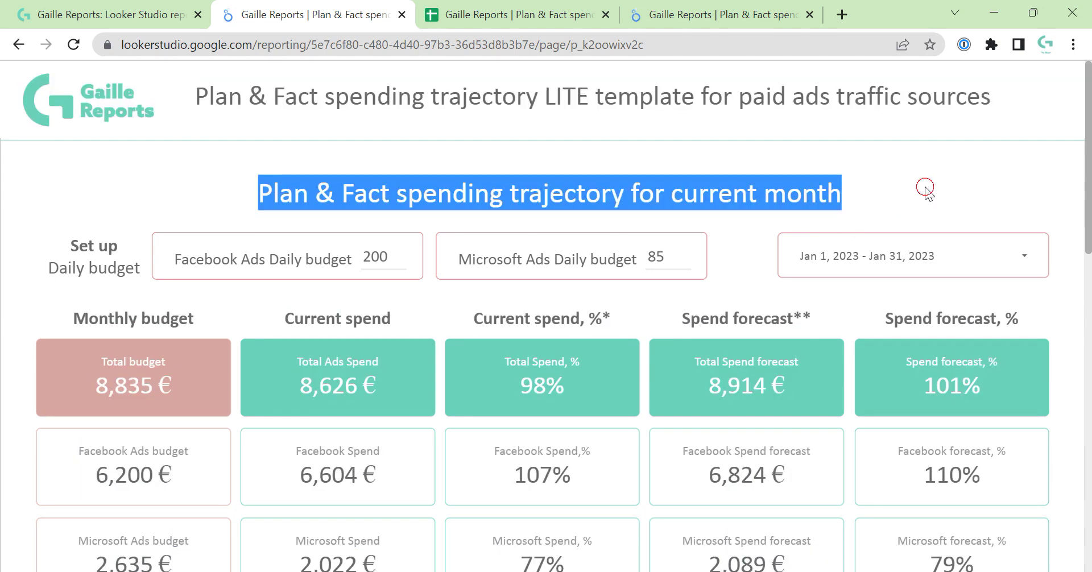
left_click(925, 187)
scroll(853, 193, "down", 1)
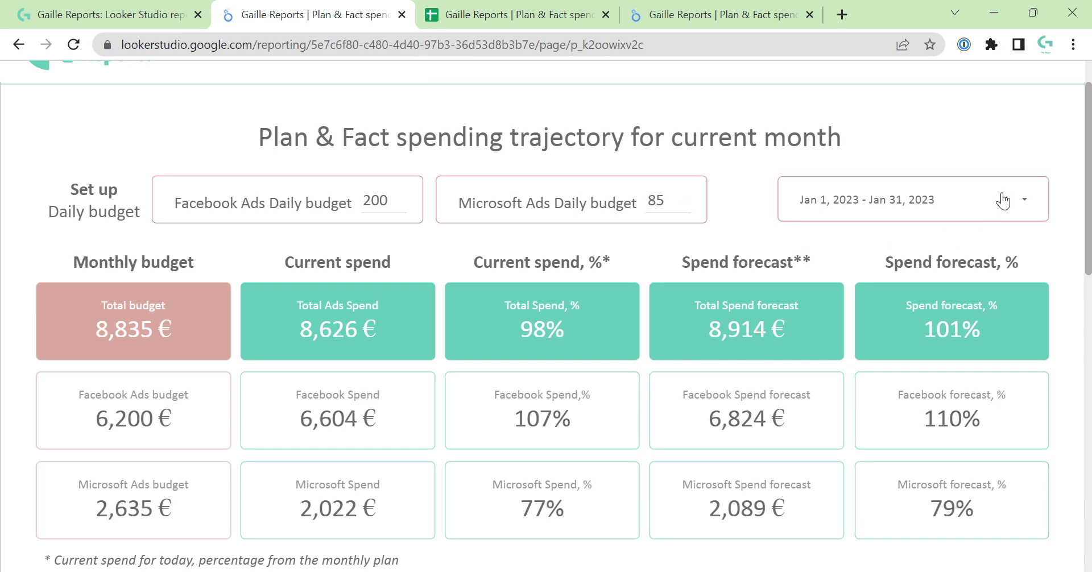
left_click(1024, 206)
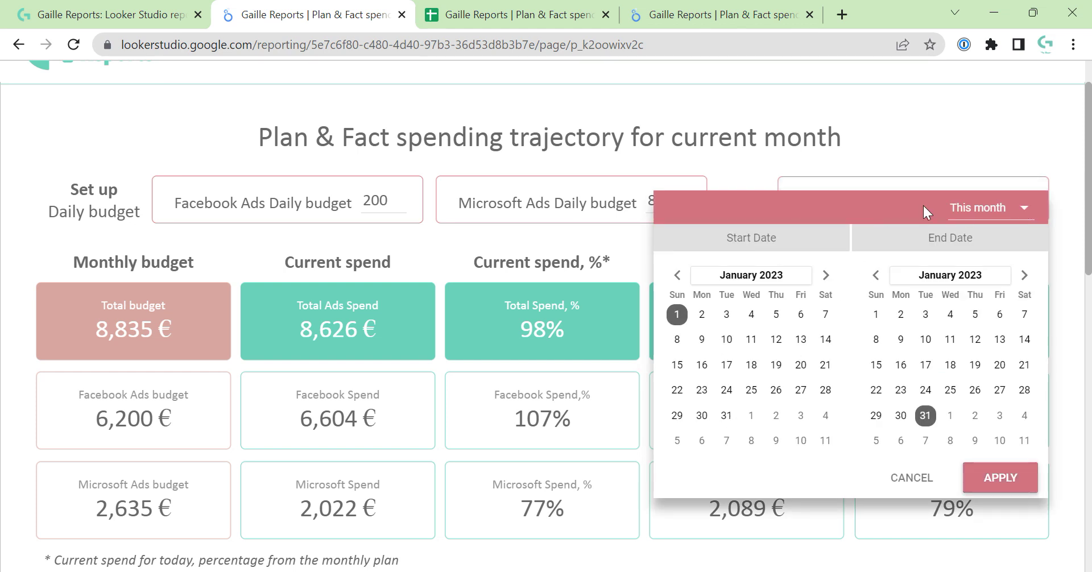
left_click(993, 159)
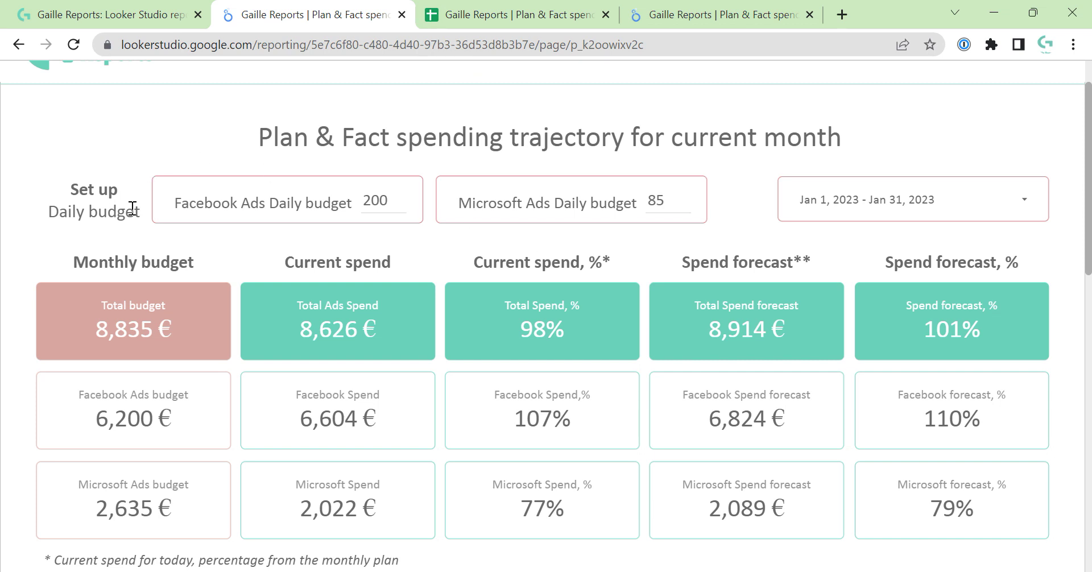
Change the Facebook Ads daily budget from 200 to 1, giving a 31 € monthly budget.
scroll(175, 247, "down", 1)
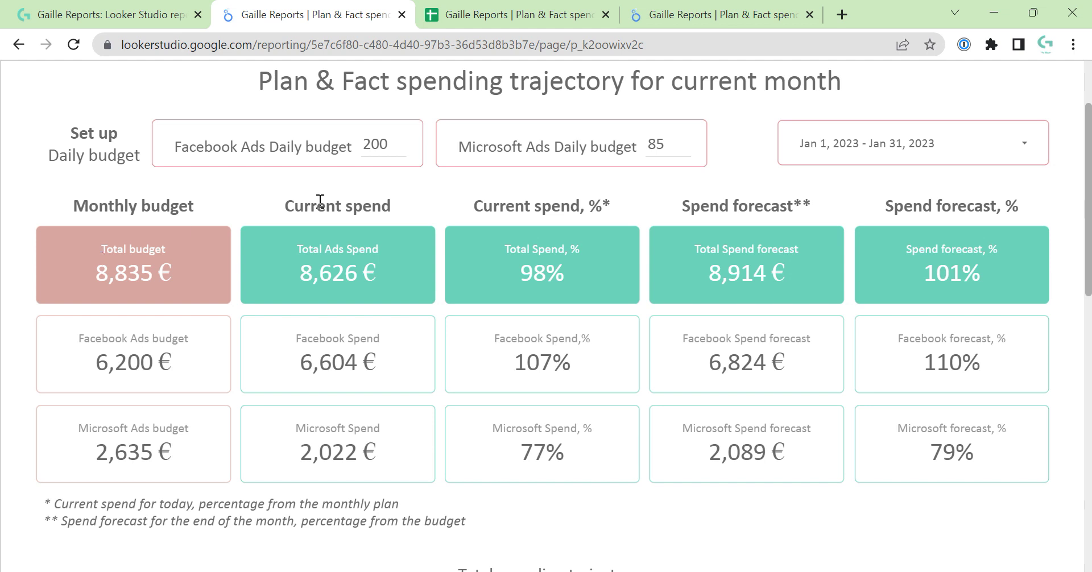
left_click(377, 144)
key("Right")
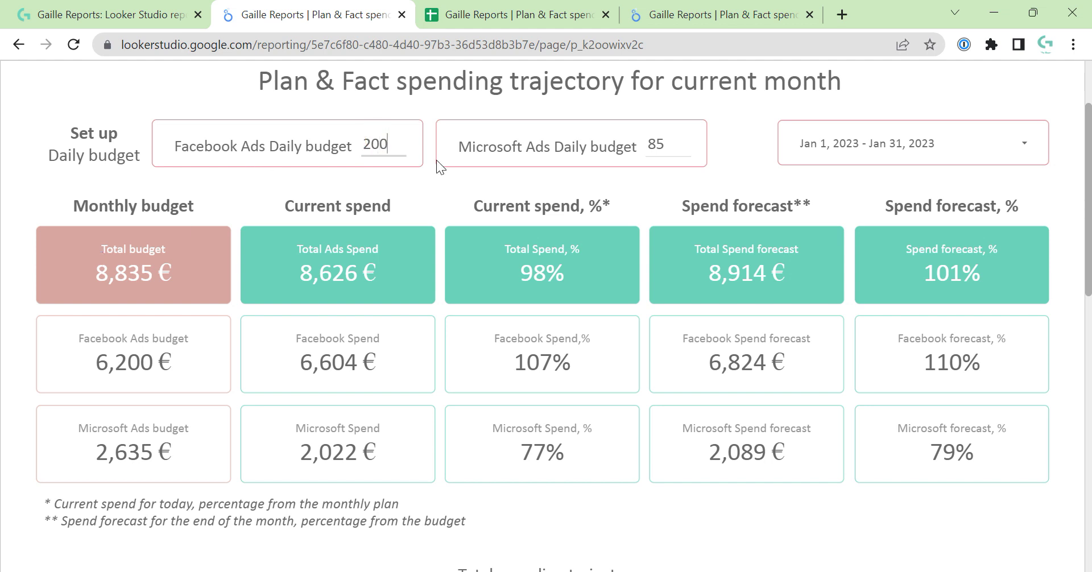
key("BackSpace")
key("BackSpace")
key("BackSpace")
type("1")
left_click(340, 180)
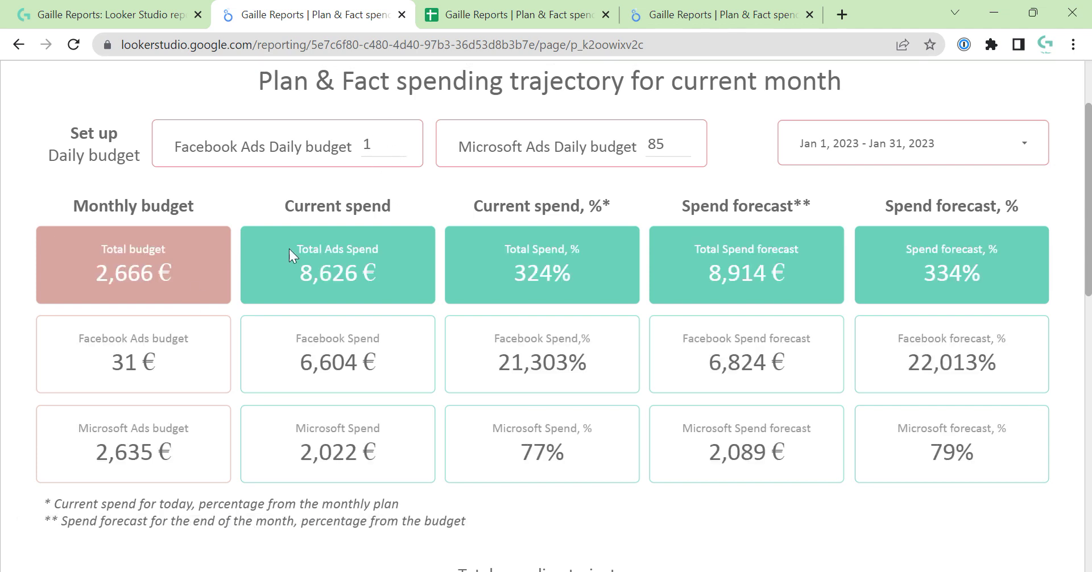
left_click_drag(76, 340, 172, 359)
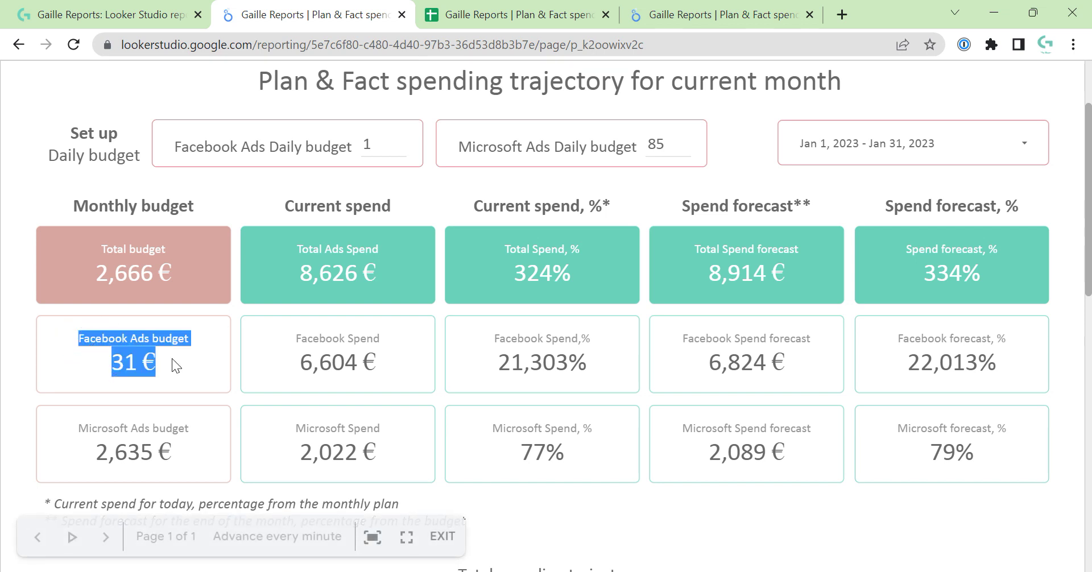
Reset the Facebook Ads daily budget to 0.
left_click(393, 143)
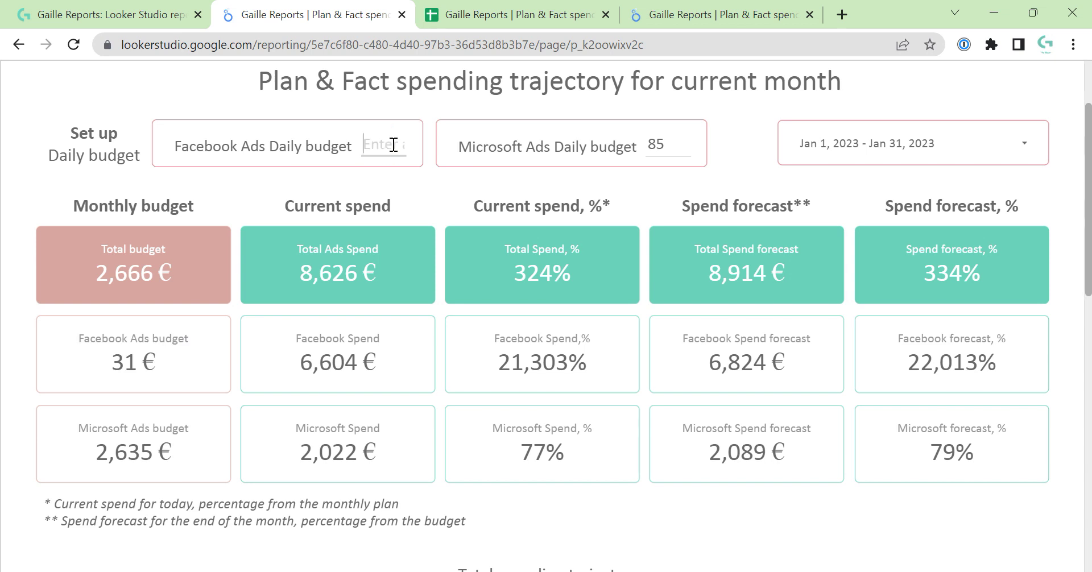
key("BackSpace")
type("0")
key("Return")
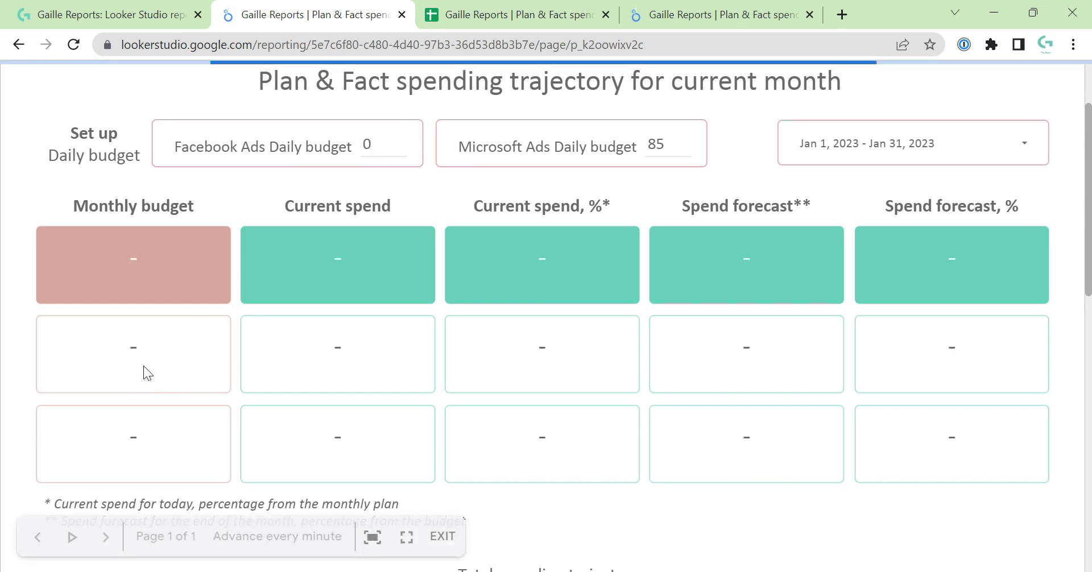
Enter 10 as the Facebook Ads daily budget, making its monthly budget 310 €.
left_click(382, 135)
key("BackSpace")
type("10")
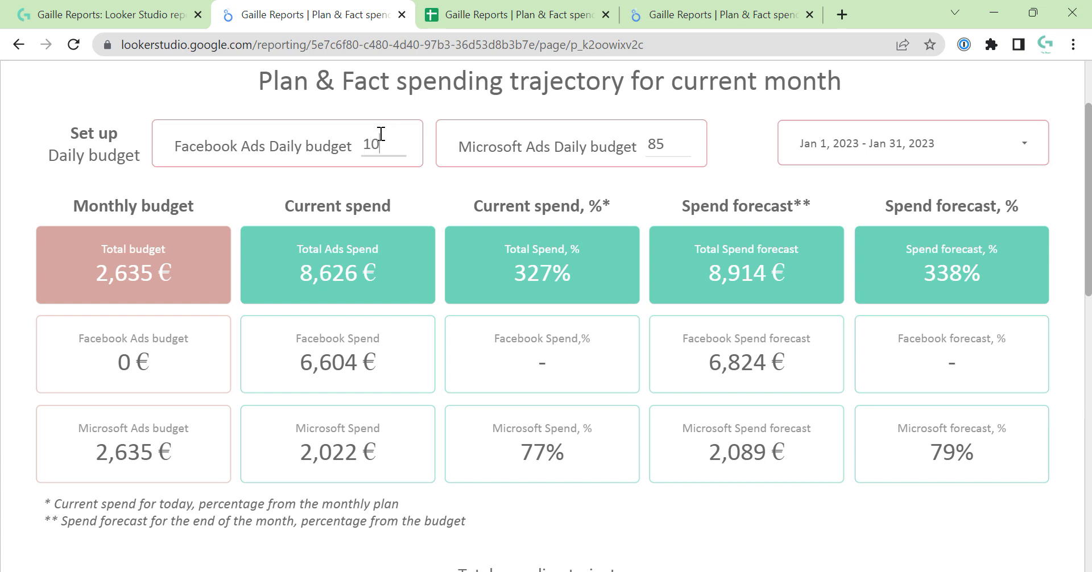
key("Return")
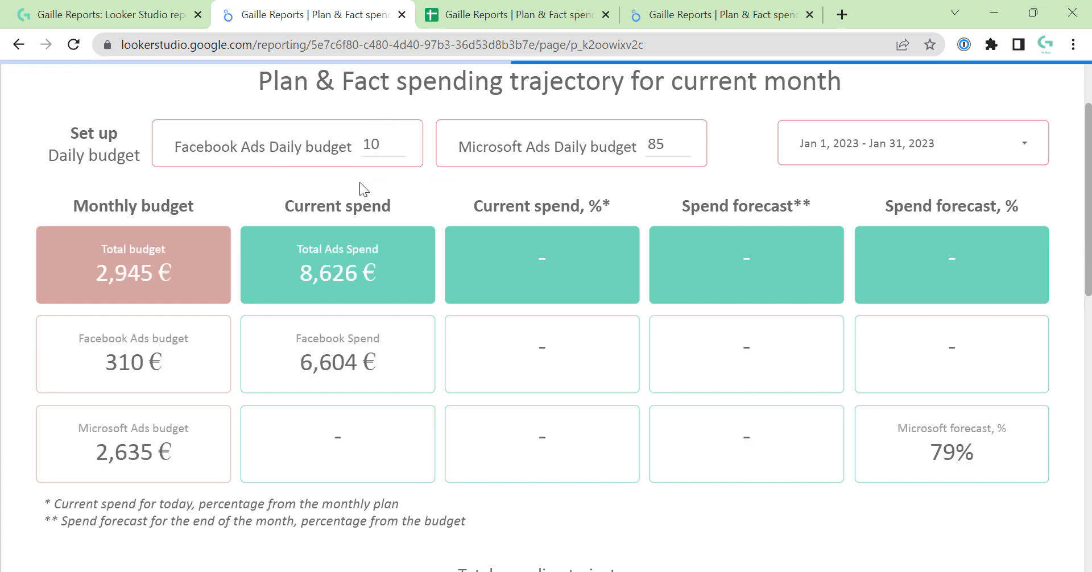
left_click_drag(98, 366, 183, 359)
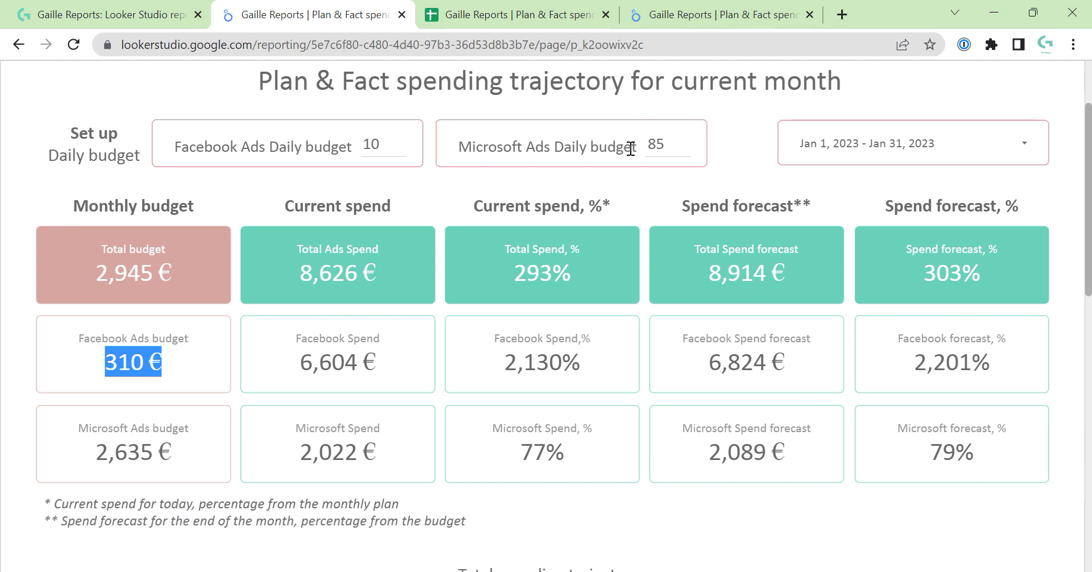
left_click_drag(656, 145, 676, 137)
Set the Microsoft Ads daily budget to 1, then append a 0 to make it 10.
key("BackSpace")
key("BackSpace")
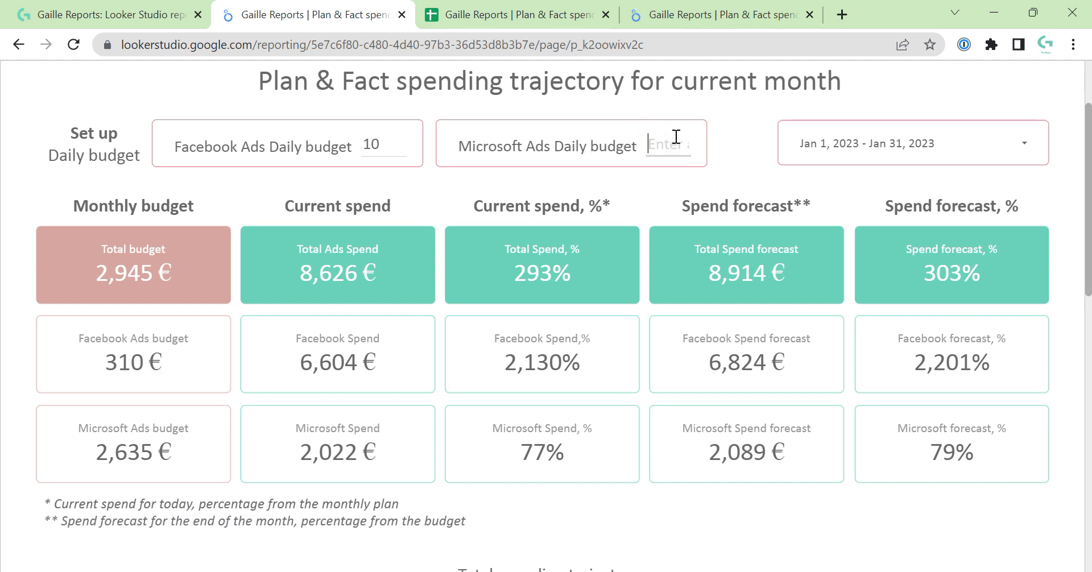
type("1")
key("Return")
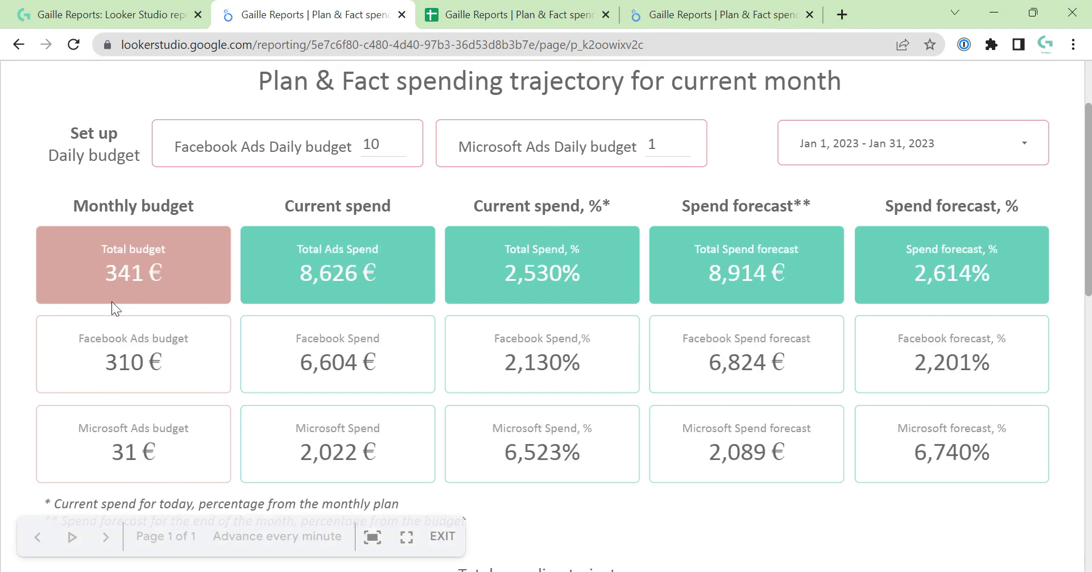
left_click_drag(98, 353, 156, 455)
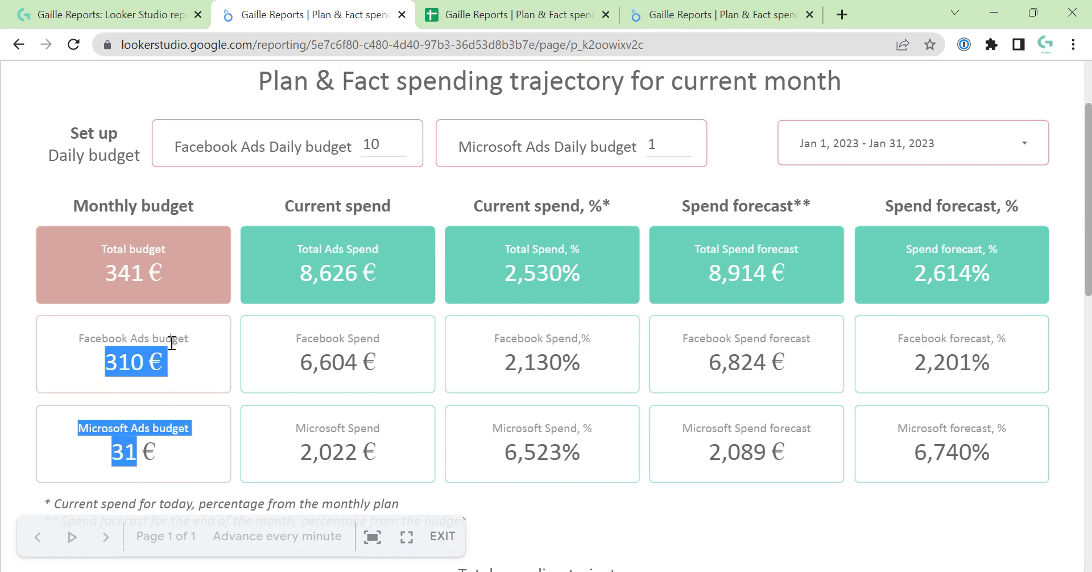
left_click(188, 370)
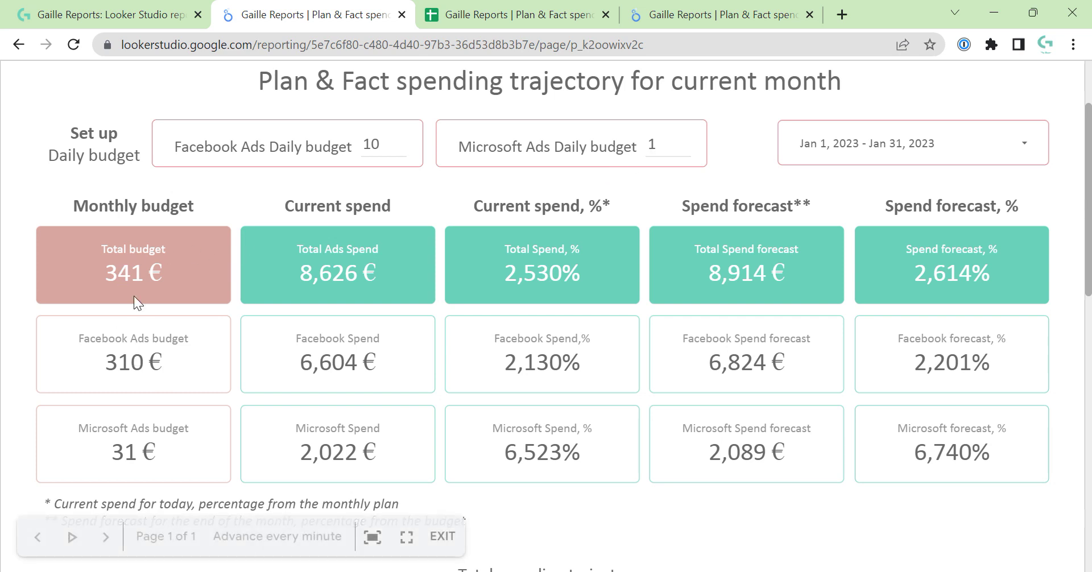
left_click(659, 145)
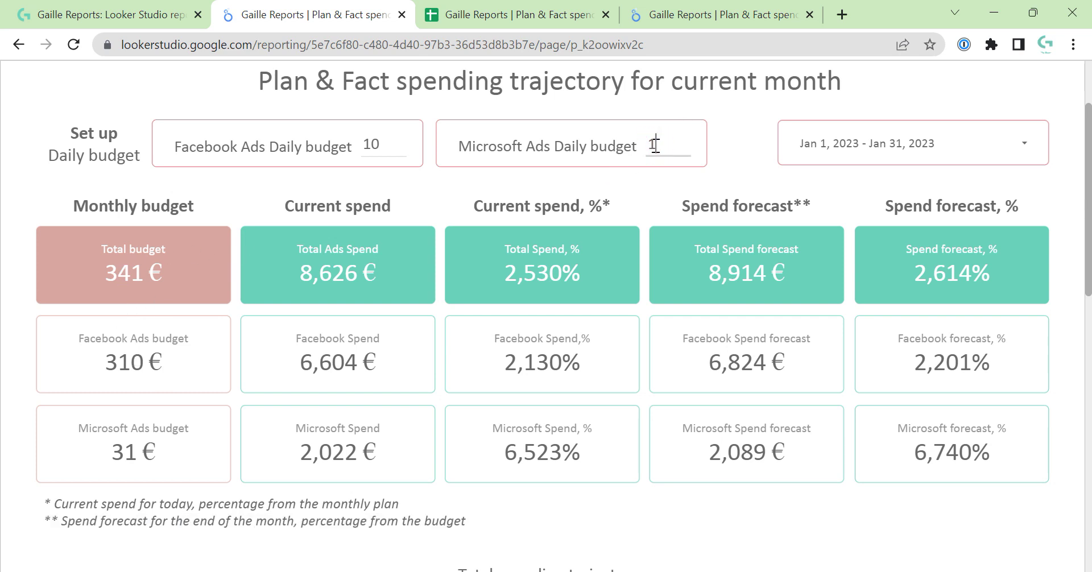
type("0")
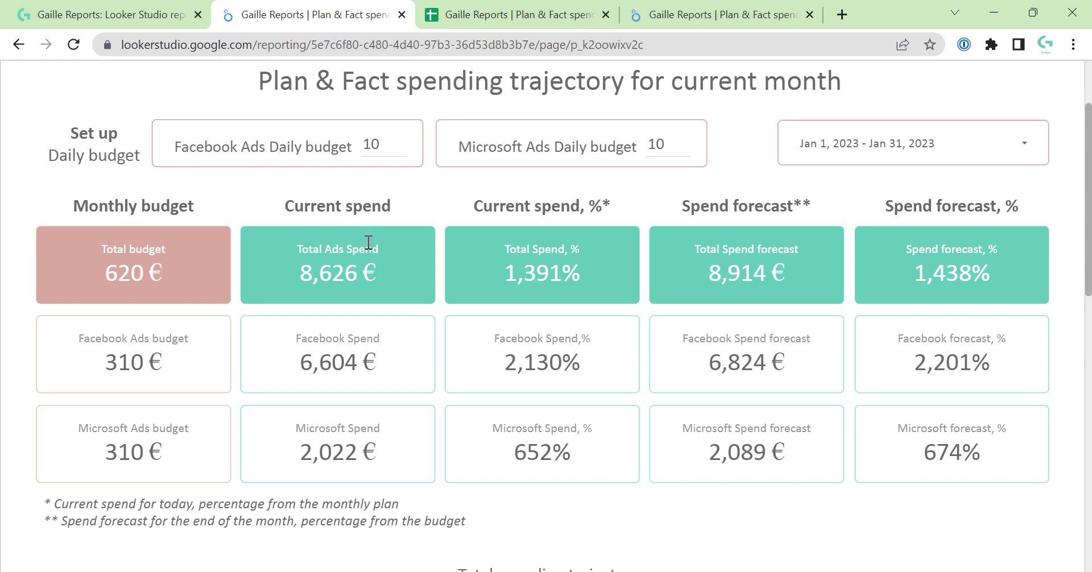
left_click_drag(511, 248, 558, 249)
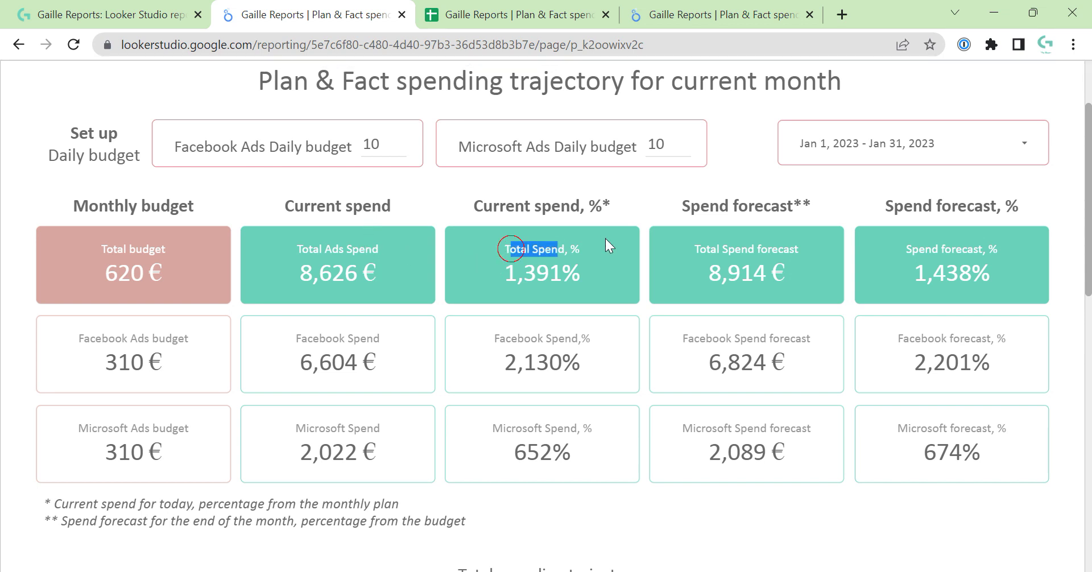
left_click(597, 256)
left_click_drag(287, 263, 350, 269)
left_click(228, 257)
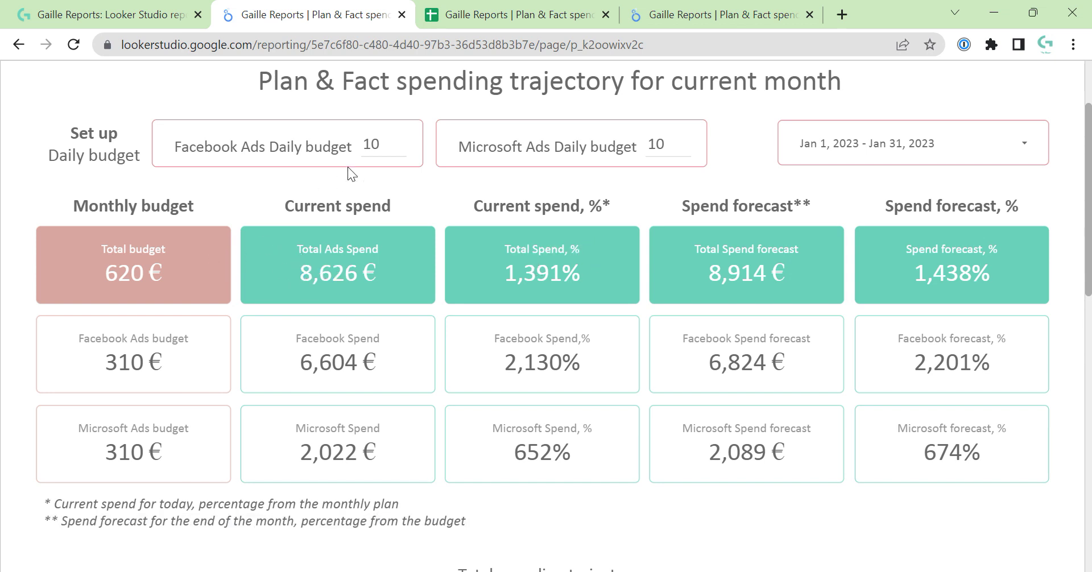
left_click_drag(101, 273, 178, 285)
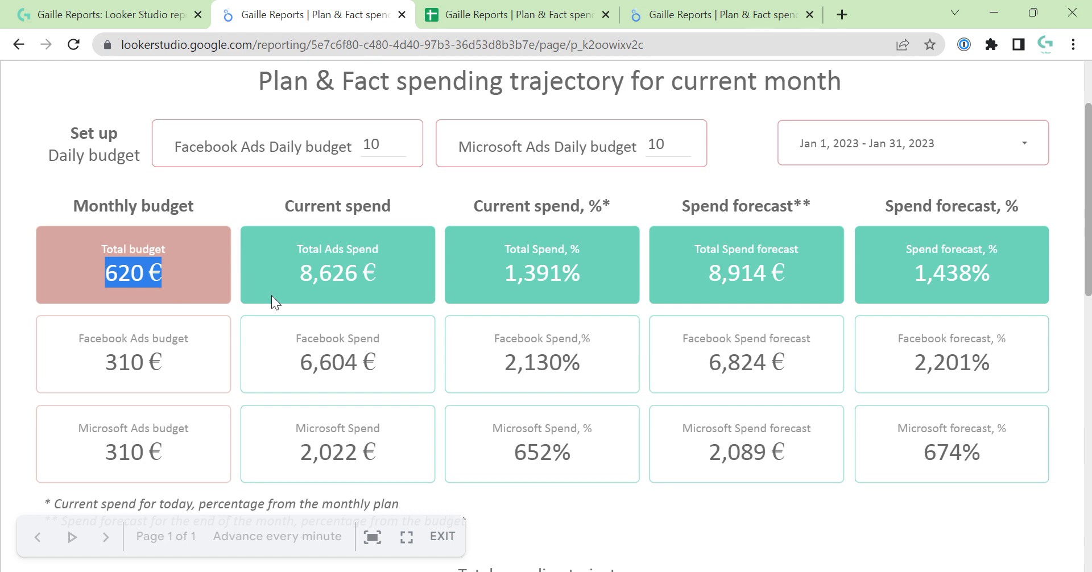
left_click_drag(292, 272, 376, 276)
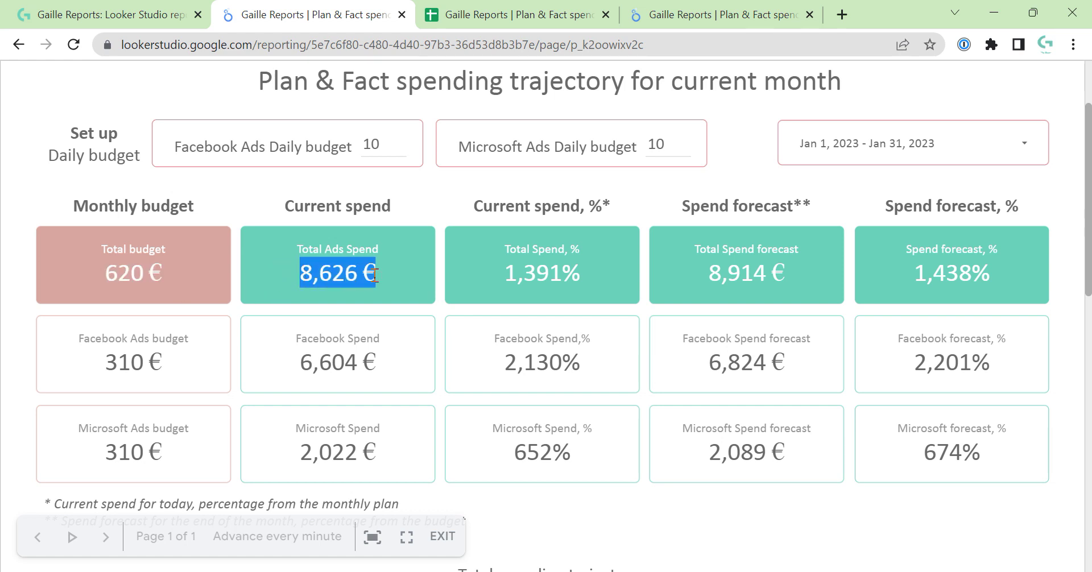
Raise the Facebook Ads daily budget to 100, then to 200.
left_click(380, 139)
type("0")
key("Return")
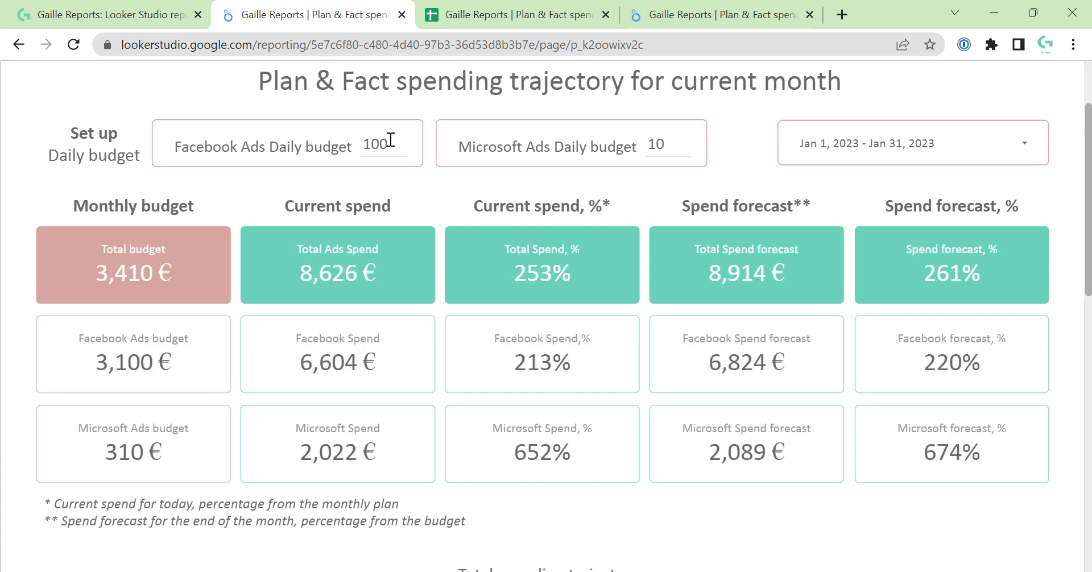
left_click(370, 141)
type("2")
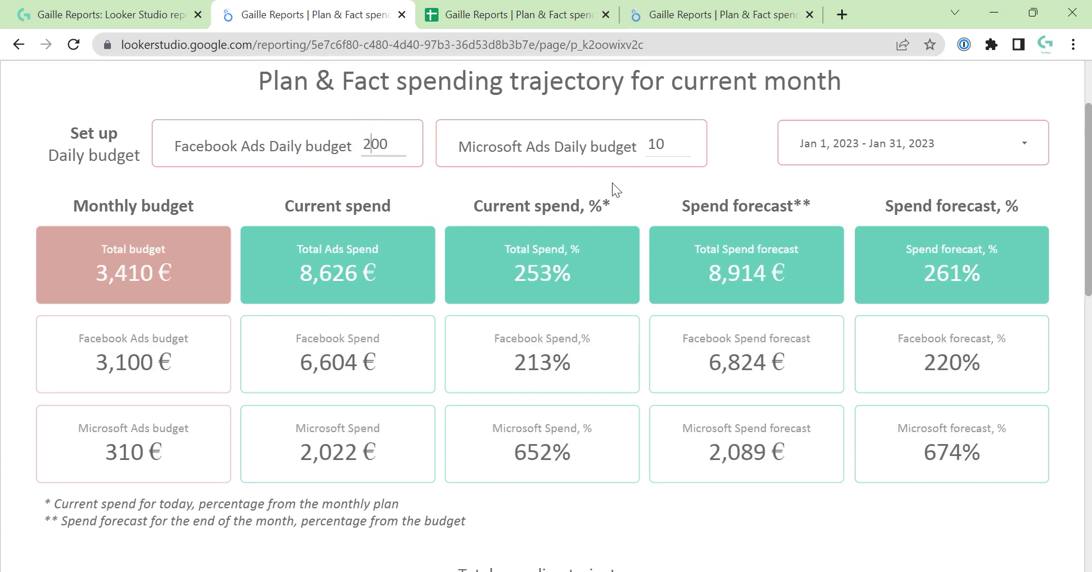
Set the Microsoft Ads daily budget to 100.
left_click(658, 146)
type("0")
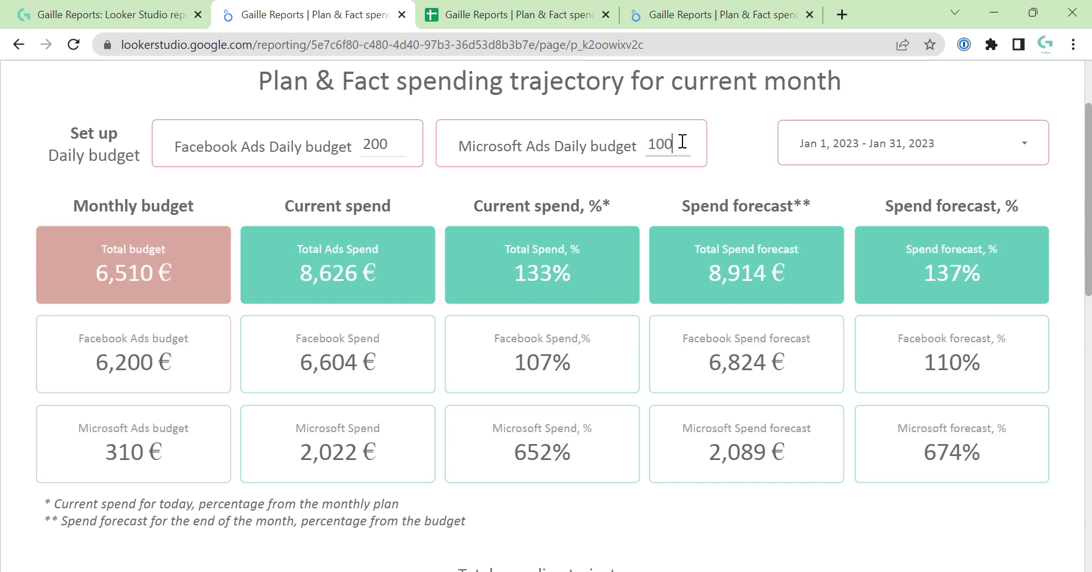
left_click(717, 142)
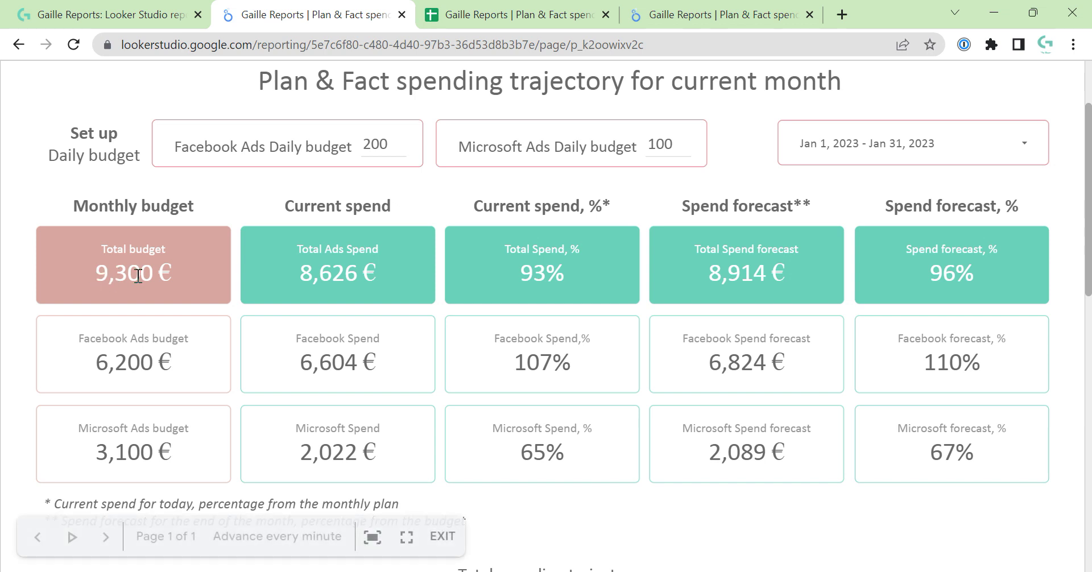
triple_click(371, 279)
left_click_drag(371, 278, 358, 283)
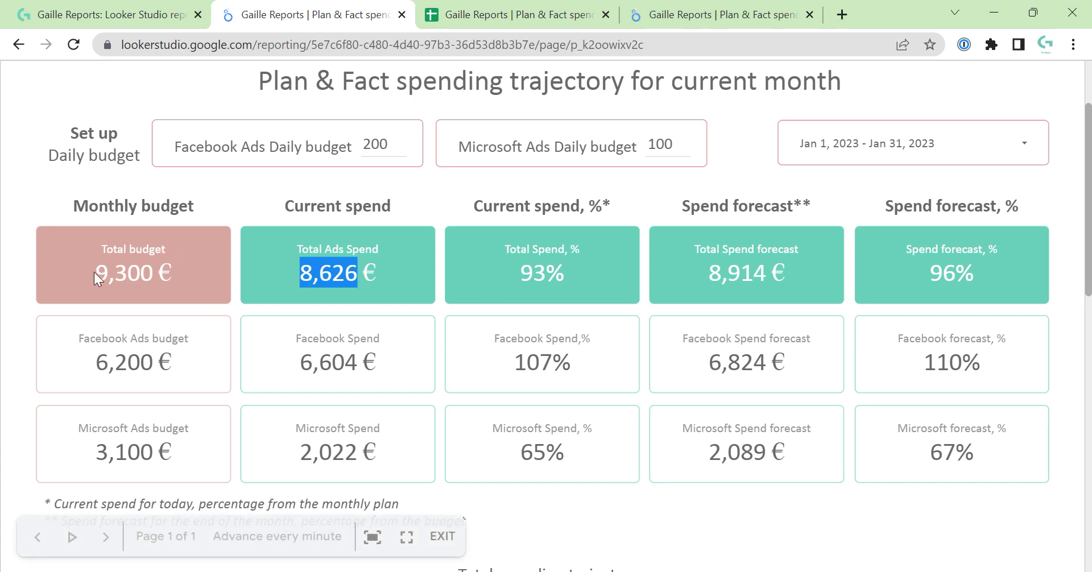
left_click_drag(93, 272, 160, 274)
left_click(514, 275)
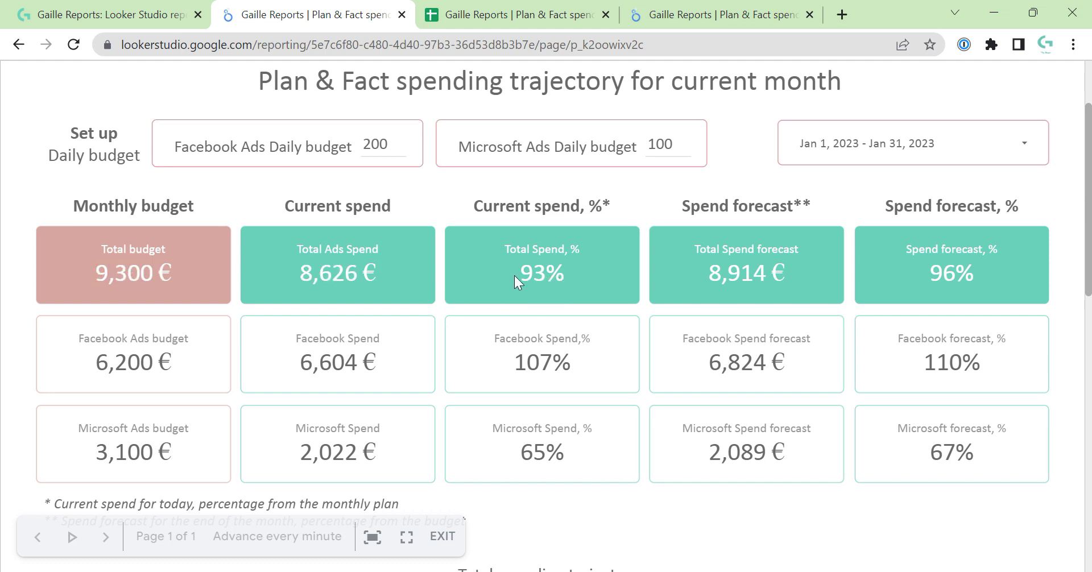
left_click_drag(515, 275, 586, 266)
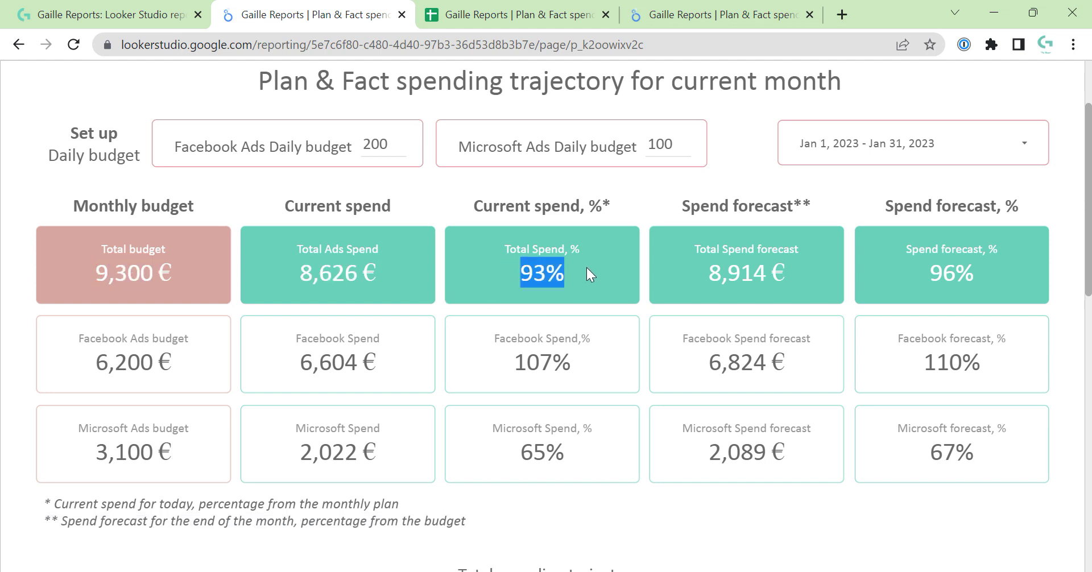
left_click(566, 271)
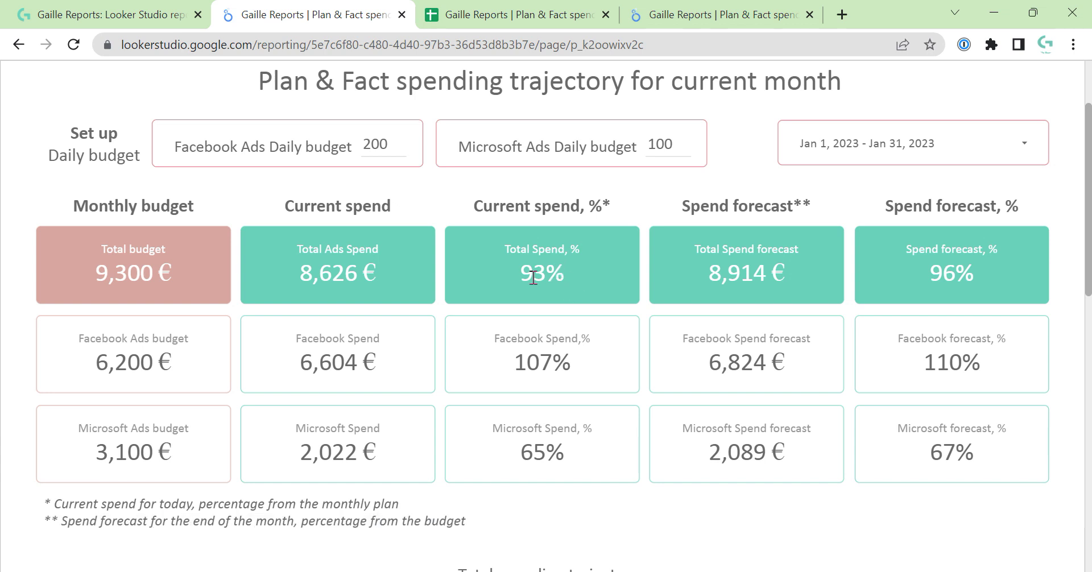
left_click_drag(516, 279, 589, 272)
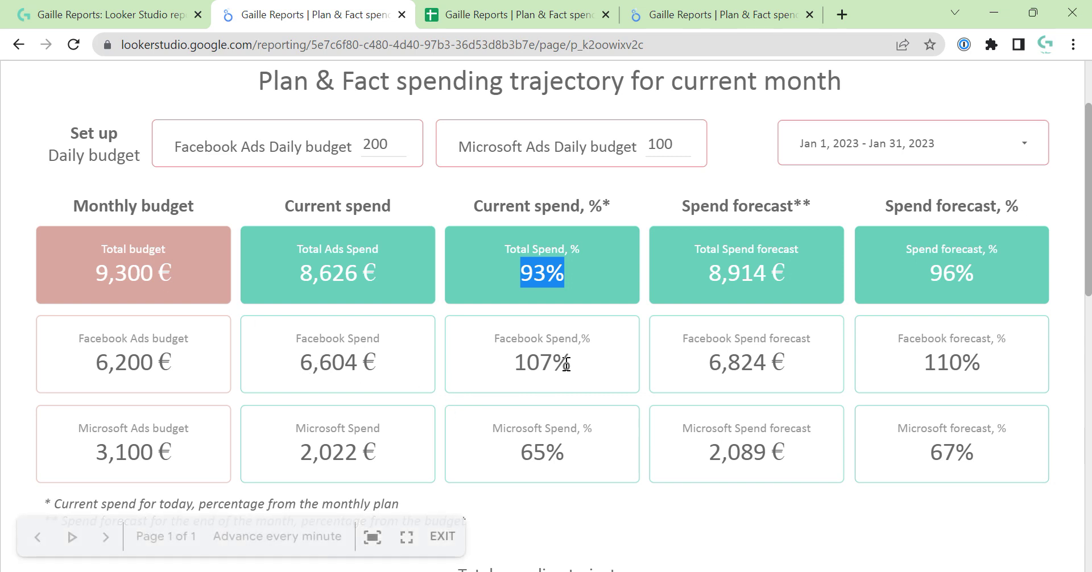
left_click_drag(580, 363, 518, 364)
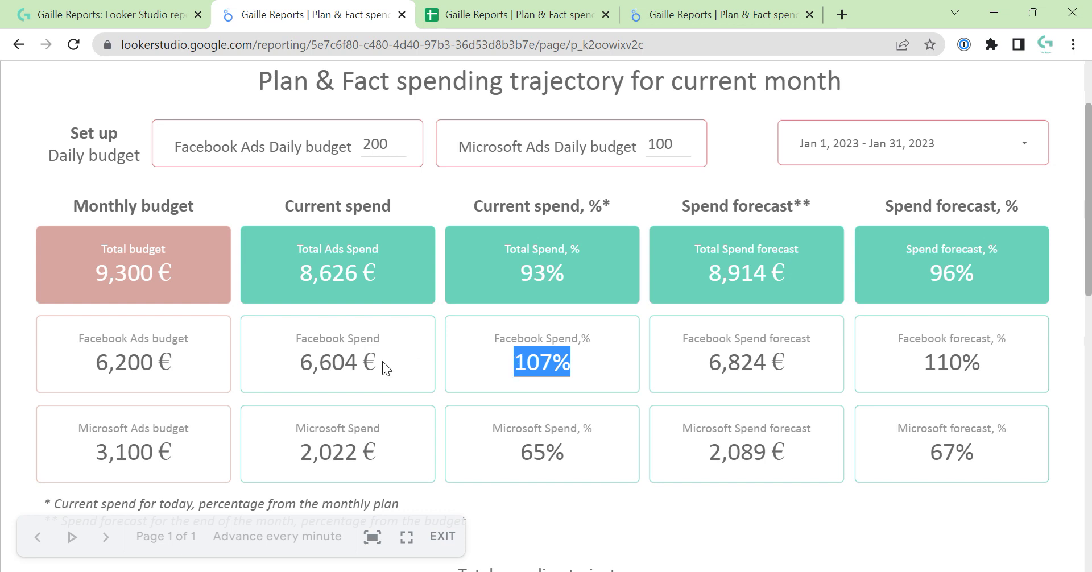
left_click_drag(505, 450, 574, 449)
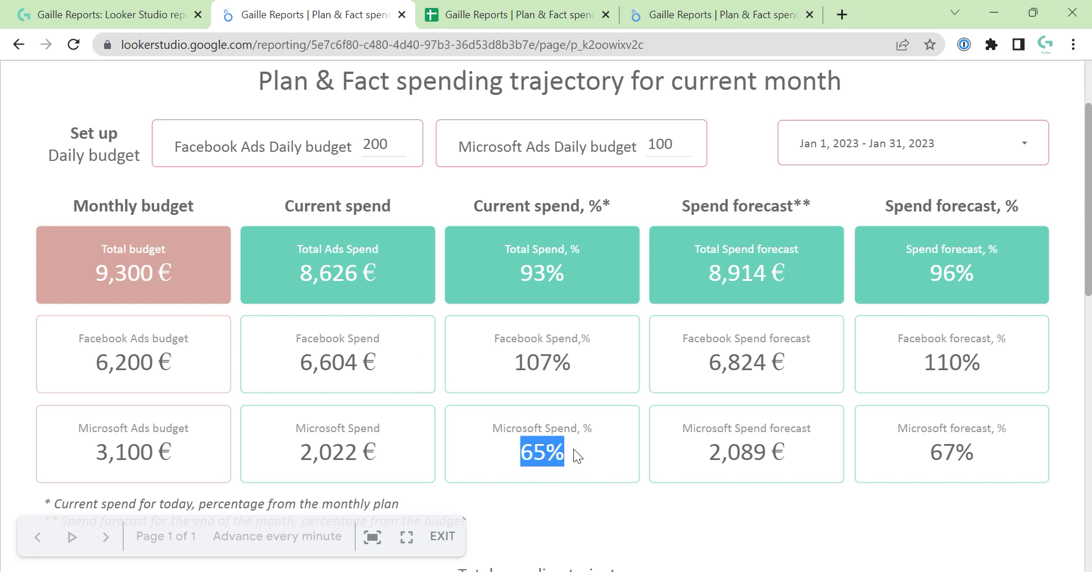